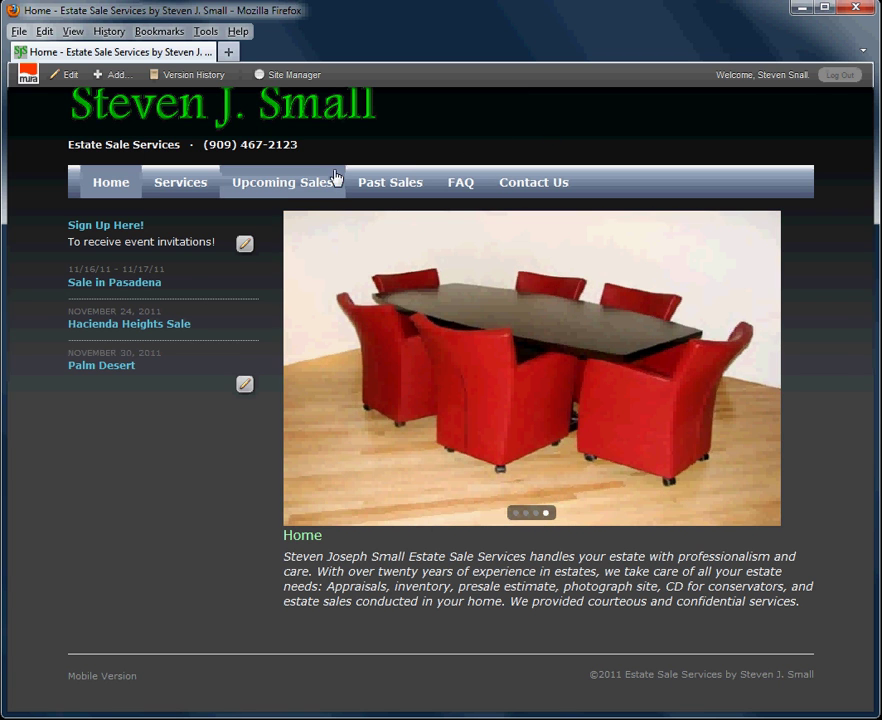
Open the Sale in Pasadena event from the November 2011 calendar of upcoming sales and check its gallery area
click(300, 190)
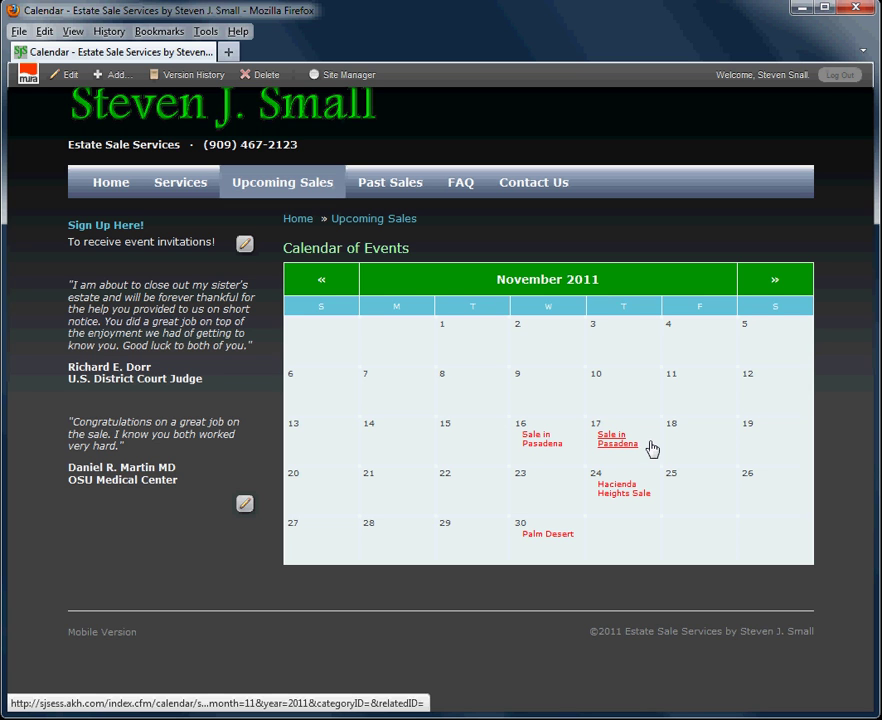
click(544, 449)
drag(466, 322, 278, 309)
click(345, 320)
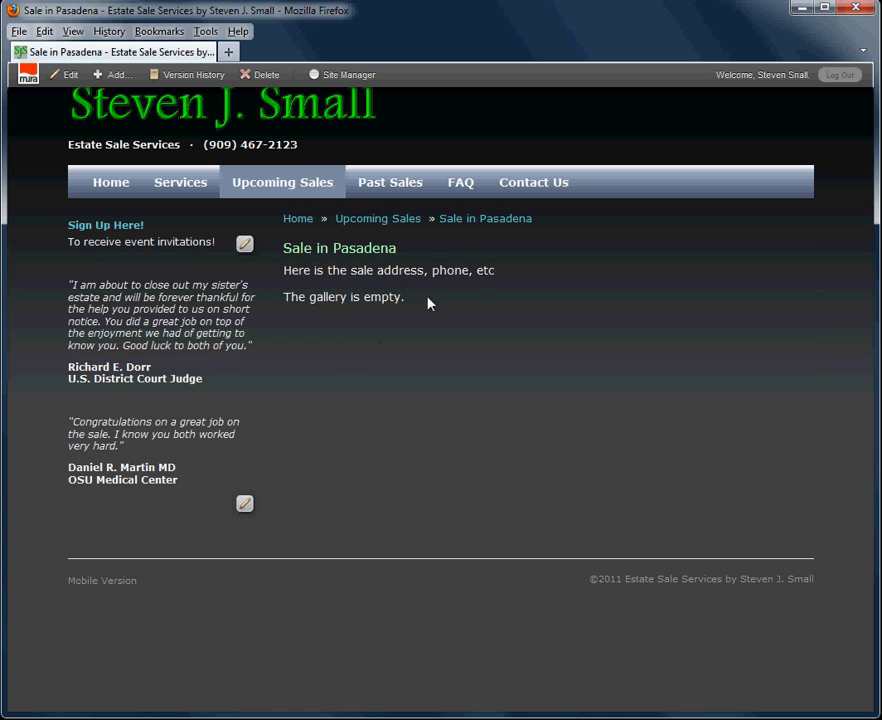
drag(428, 303, 283, 300)
click(345, 323)
Start adding multiple items to the gallery and browse to the events/palms image folder, displayed with medium icons
mouse_move(117, 84)
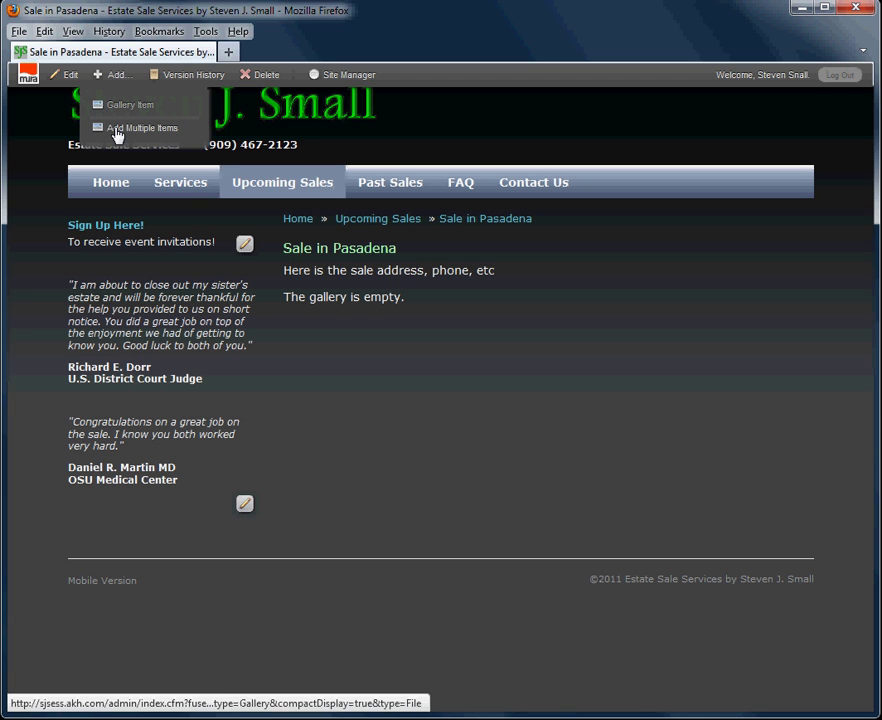
click(130, 136)
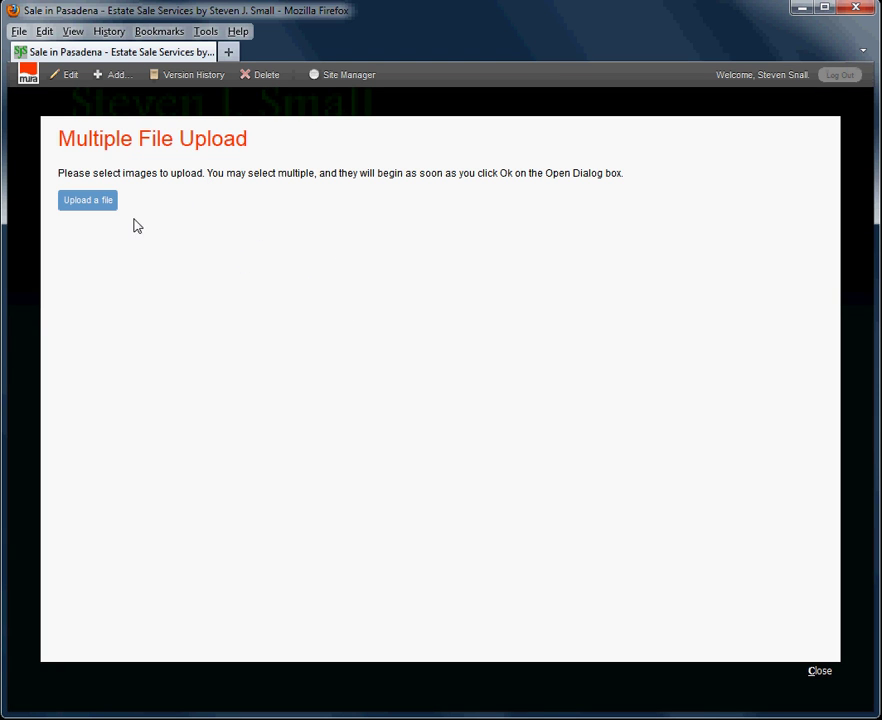
click(91, 203)
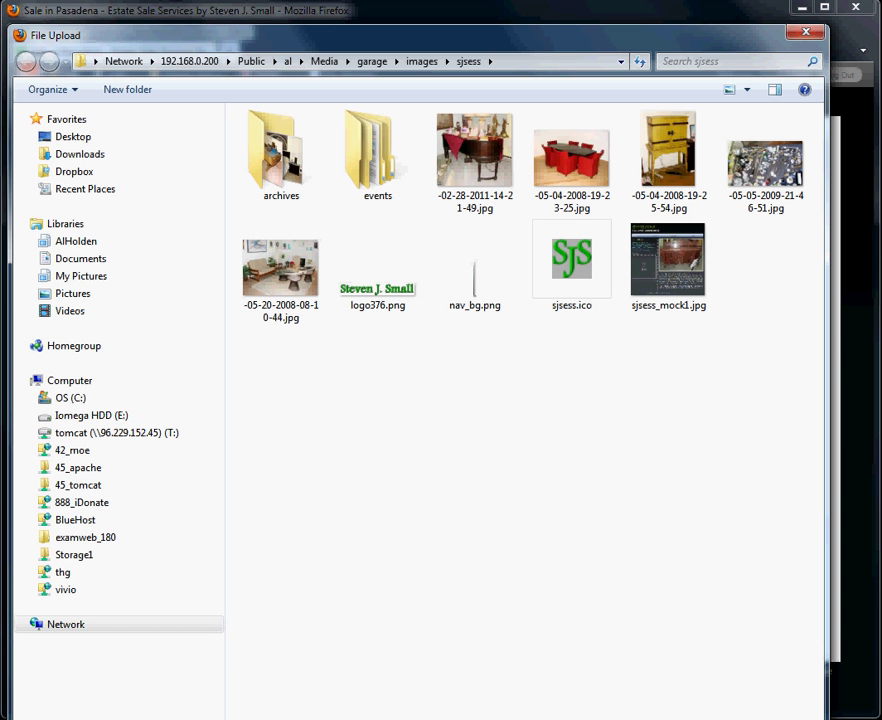
drag(826, 719, 744, 489)
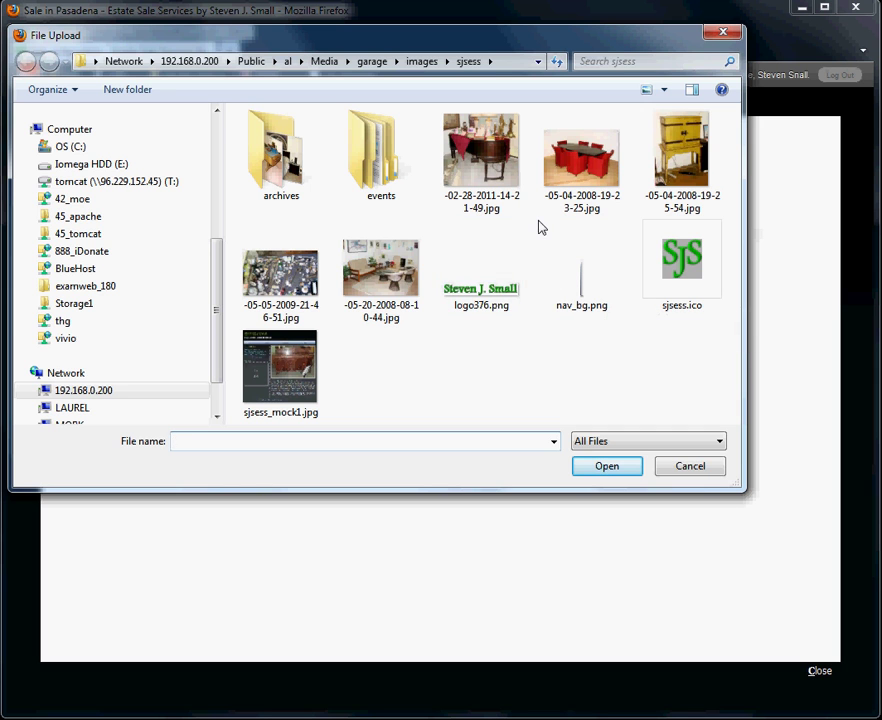
double_click(367, 168)
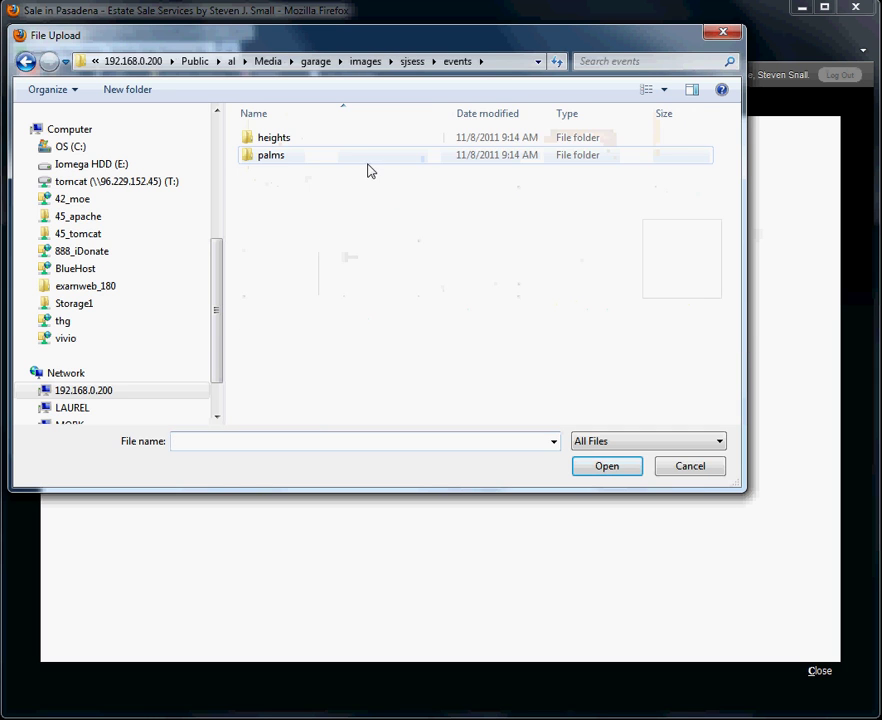
double_click(275, 156)
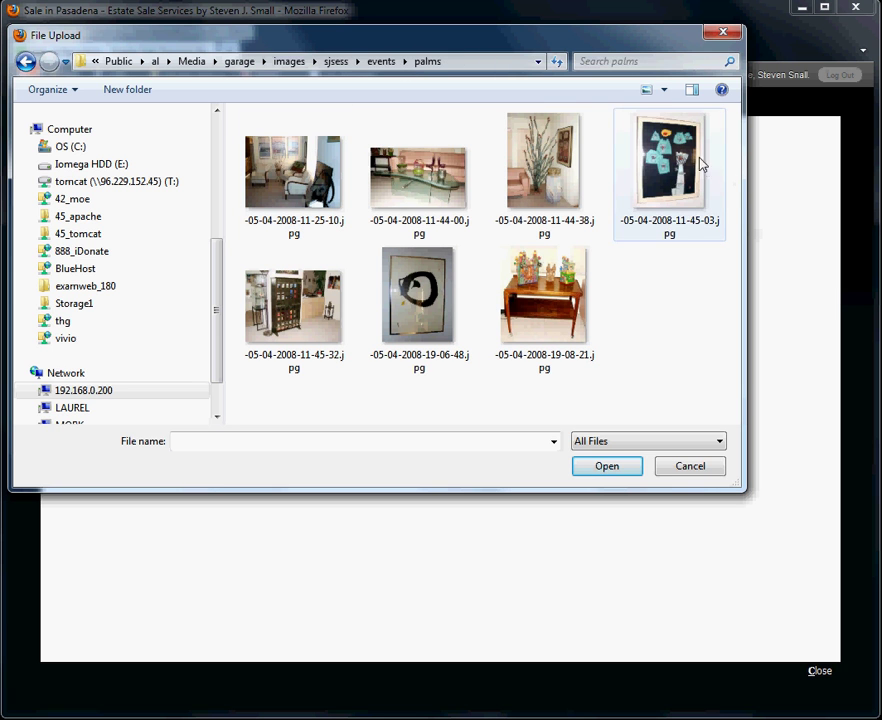
click(663, 89)
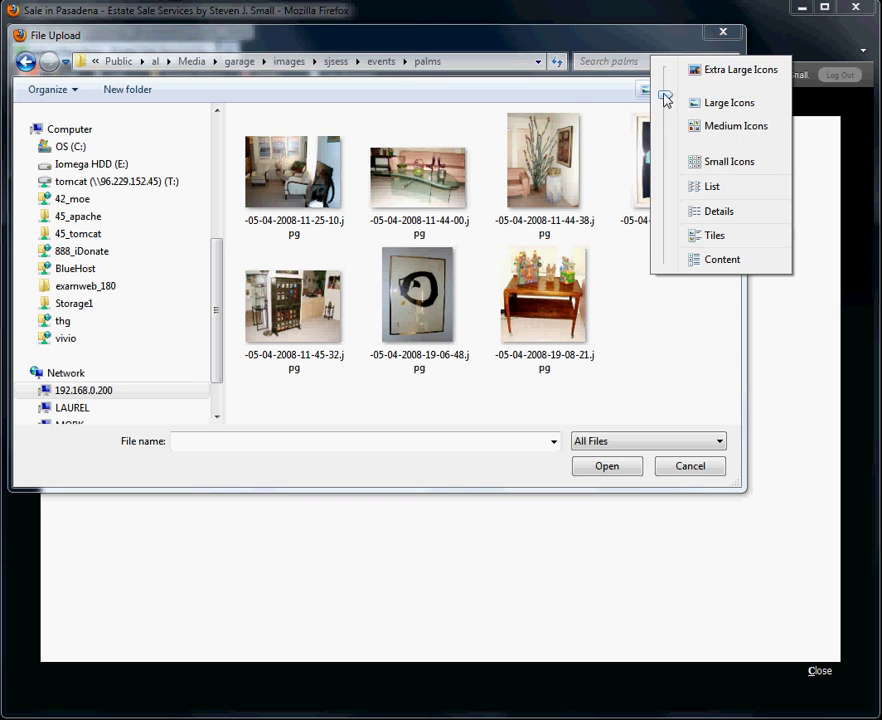
drag(664, 92, 675, 120)
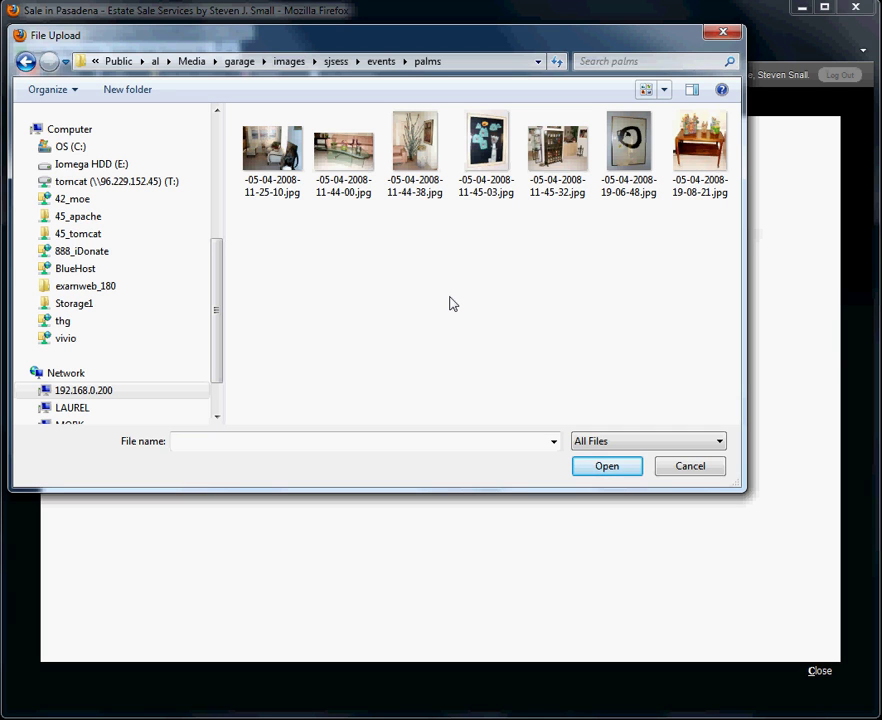
click(285, 175)
ctrl+click(344, 178)
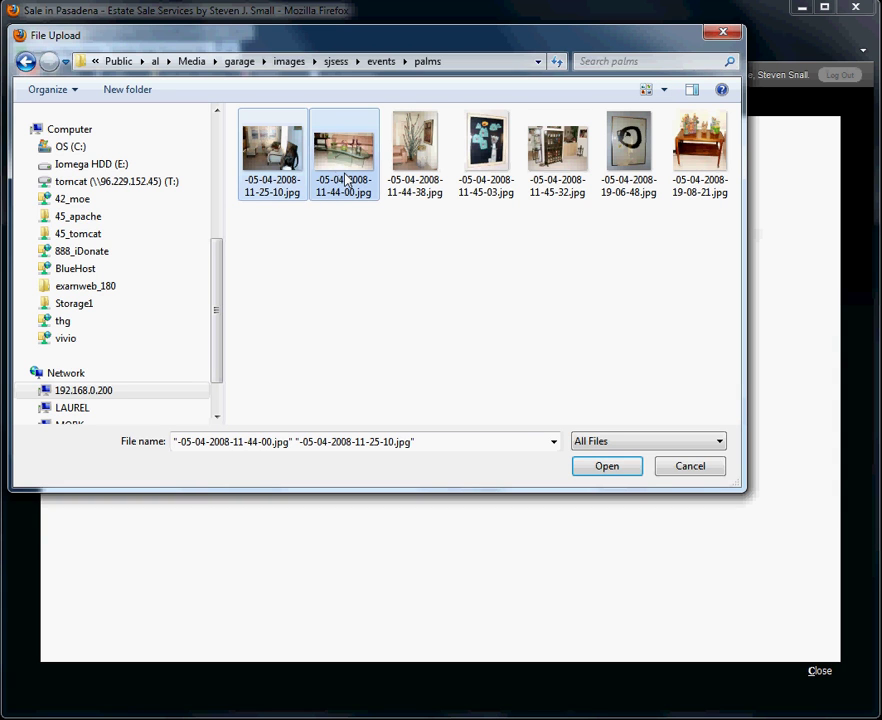
ctrl+click(427, 196)
ctrl+click(485, 186)
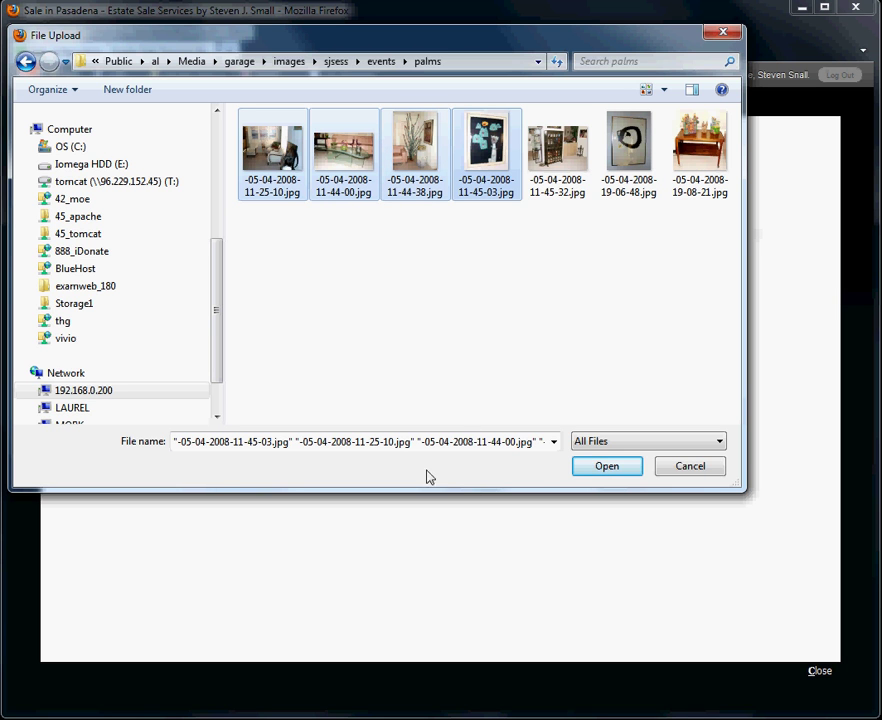
click(612, 469)
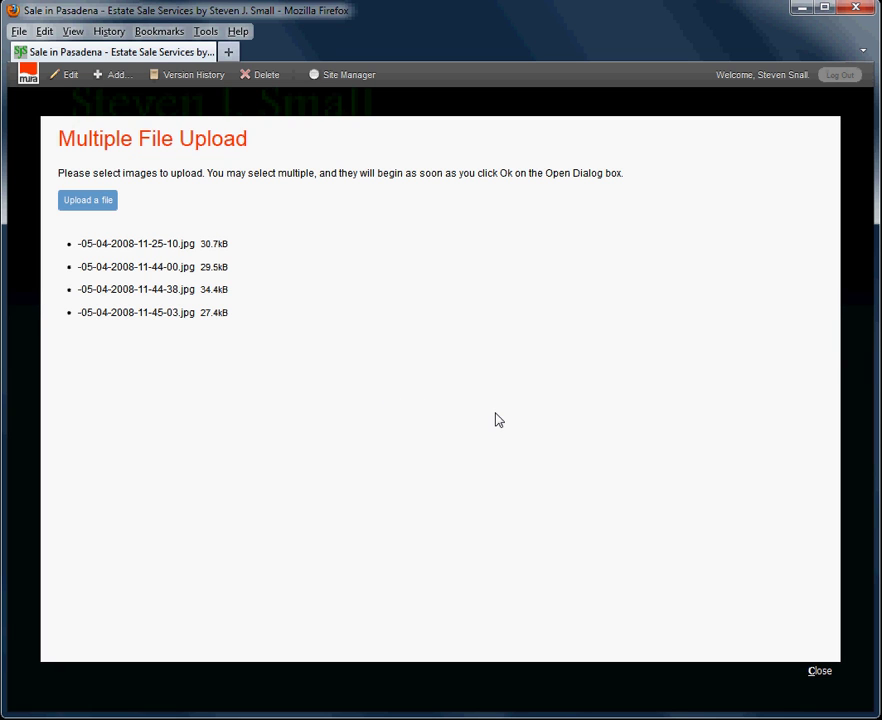
click(820, 672)
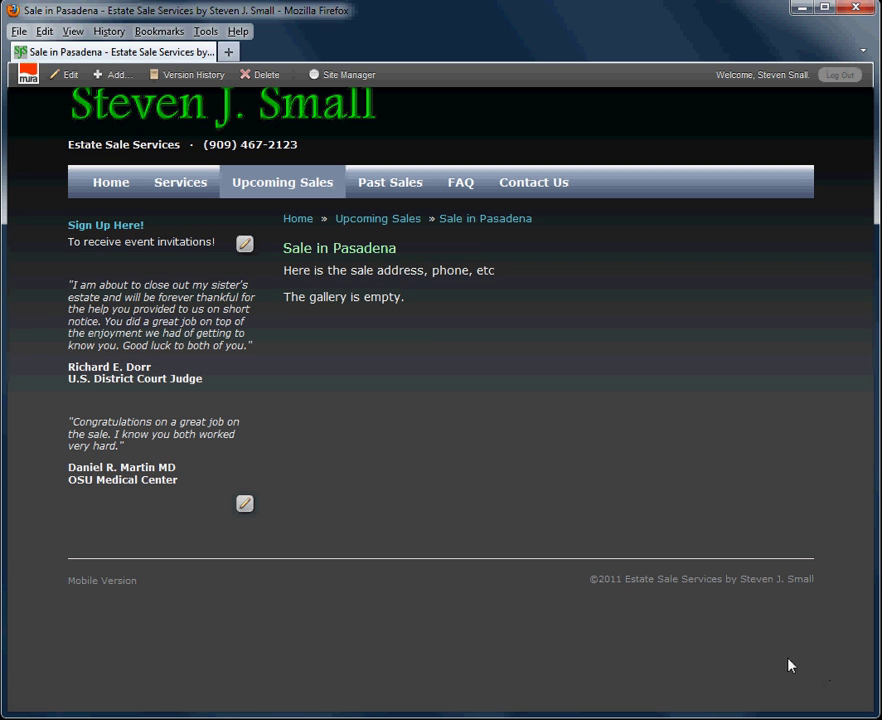
Reload the Sale in Pasadena page and view the first three gallery images enlarged, then close the viewer
click(482, 226)
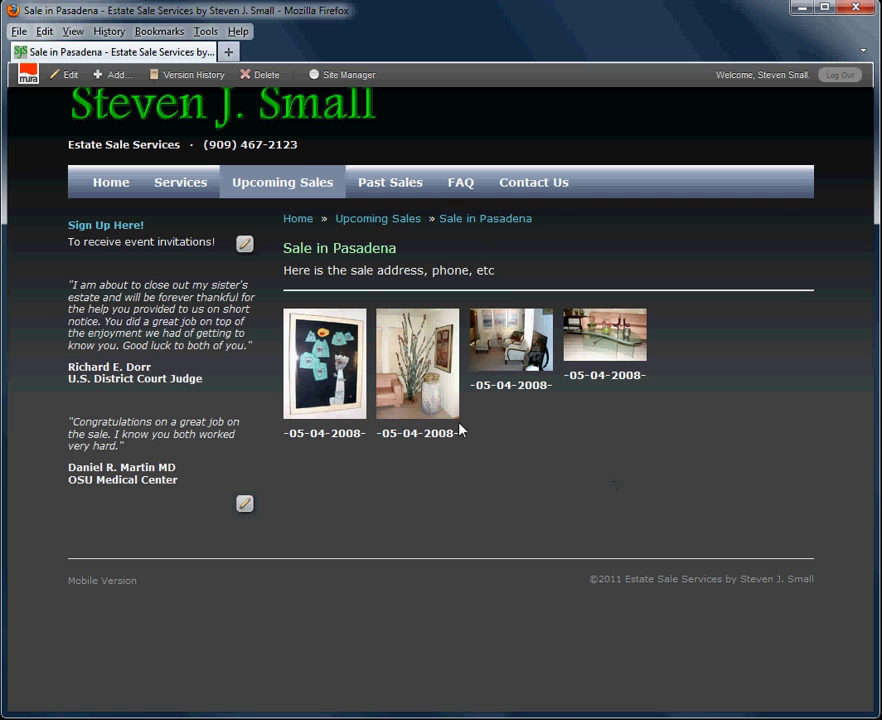
click(327, 375)
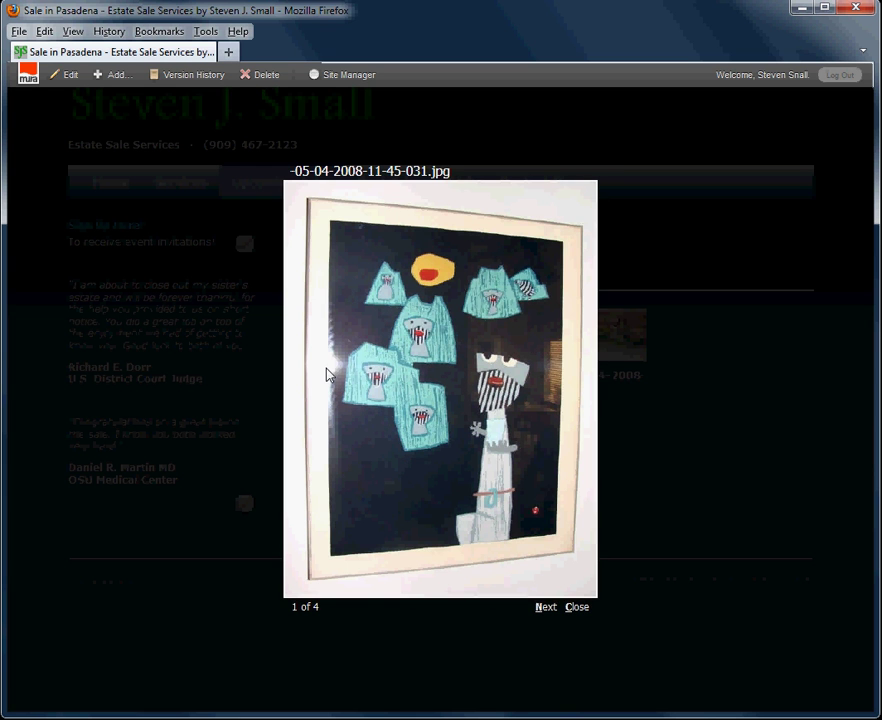
click(543, 609)
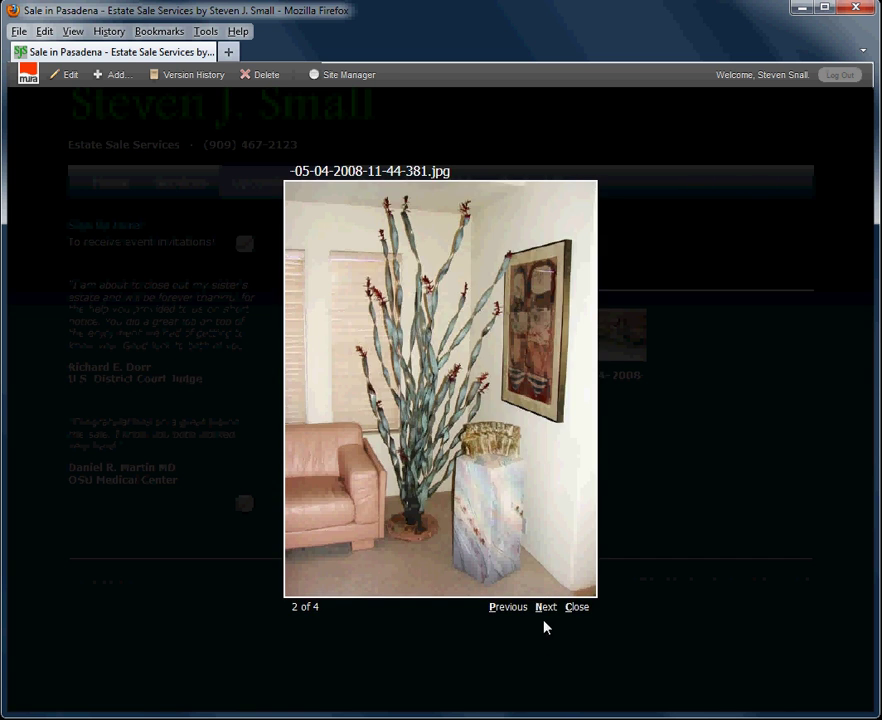
click(547, 609)
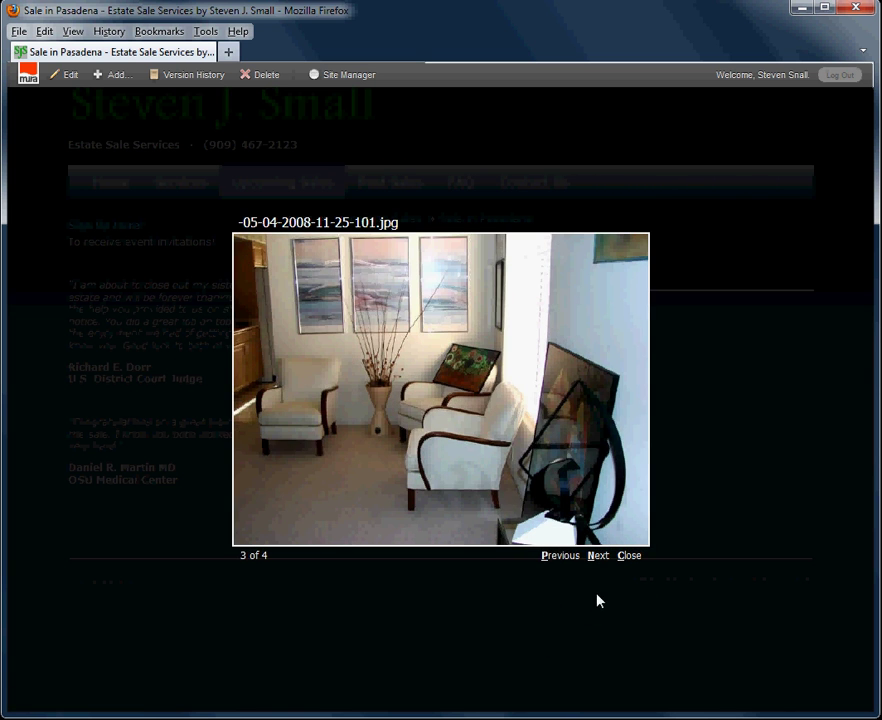
click(629, 557)
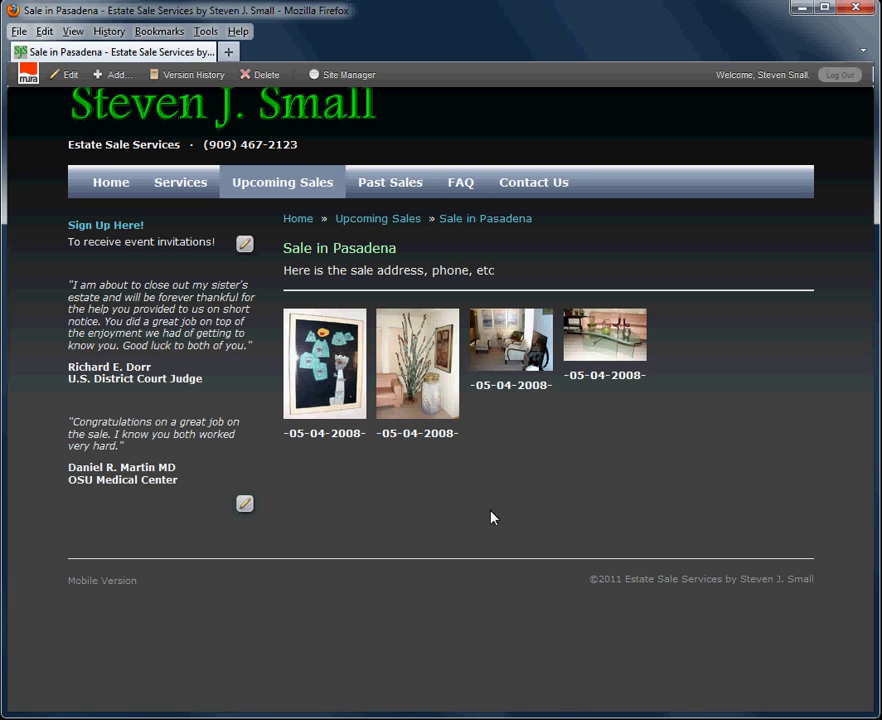
Review the Sale in Pasadena page's title and content in its editor, and close it without changes
click(69, 76)
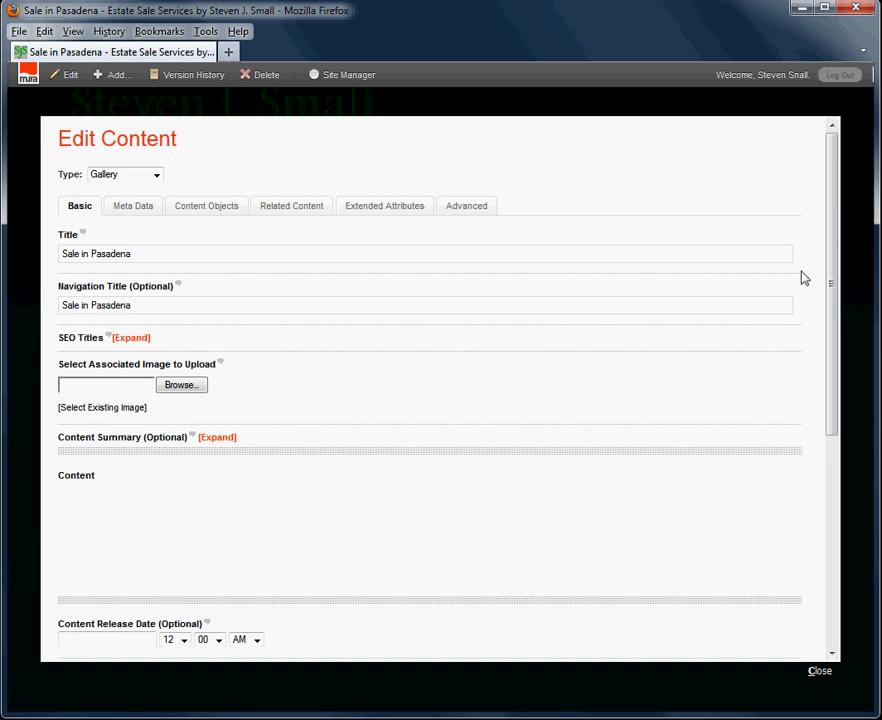
drag(837, 195, 844, 236)
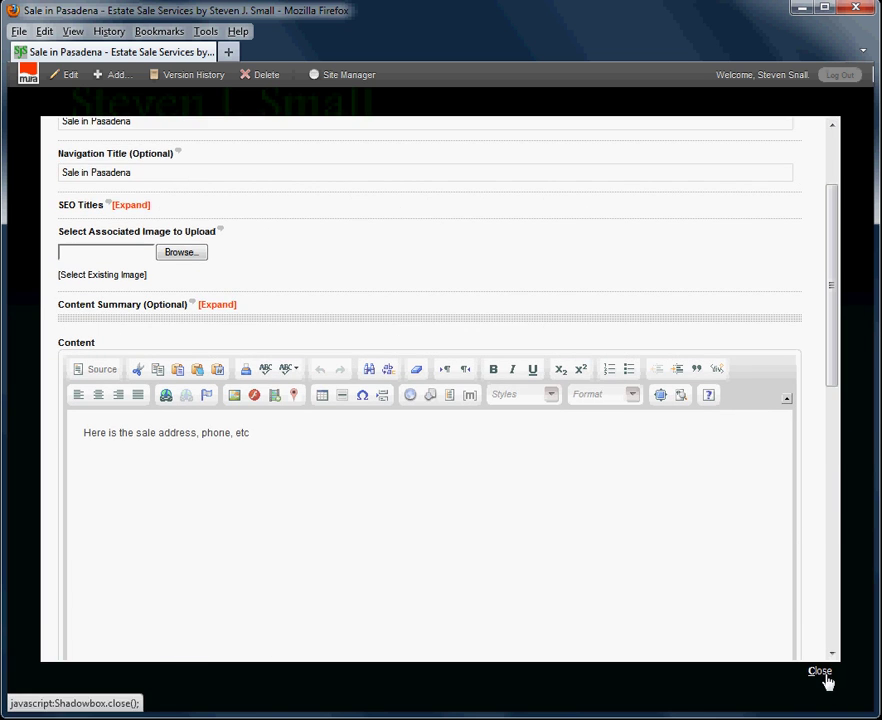
click(825, 678)
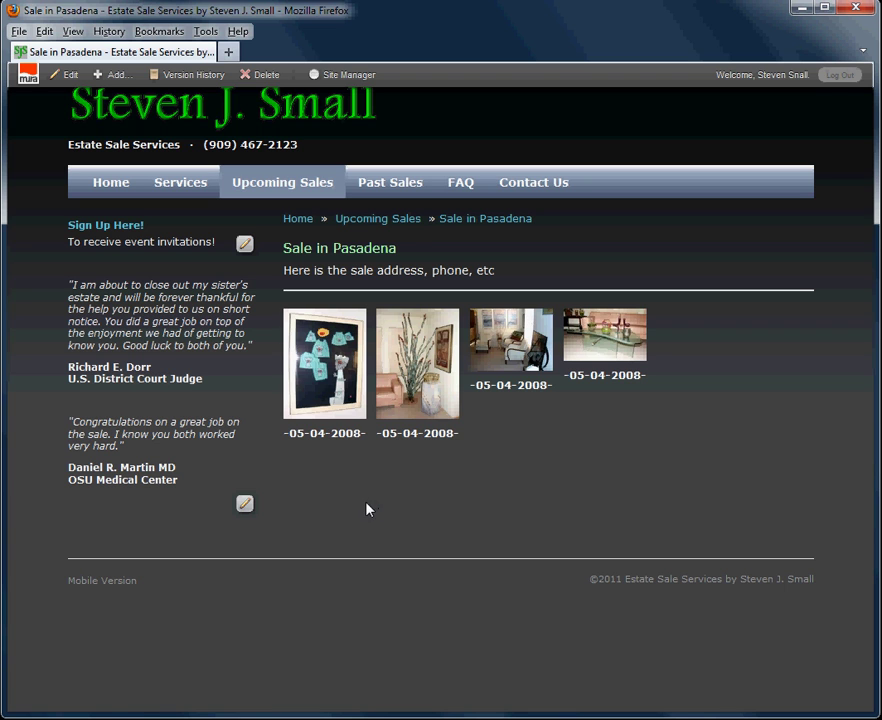
click(340, 76)
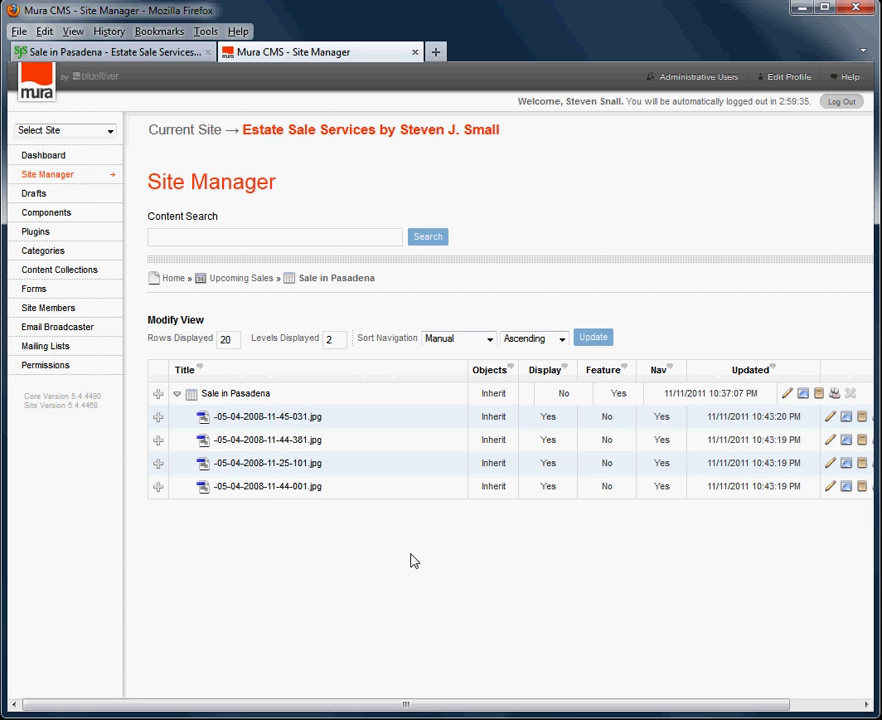
drag(742, 709, 817, 712)
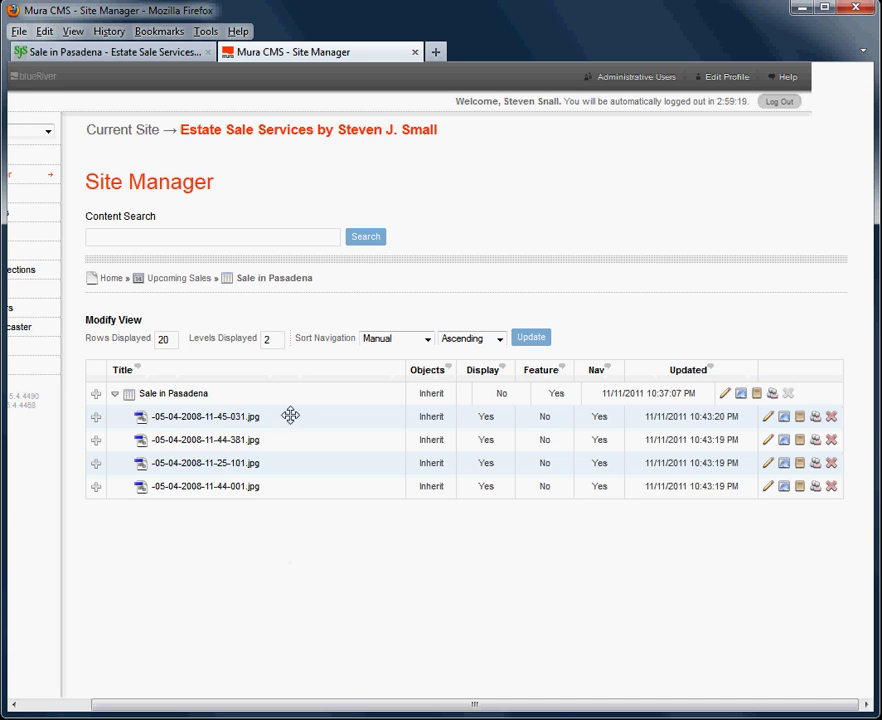
click(218, 421)
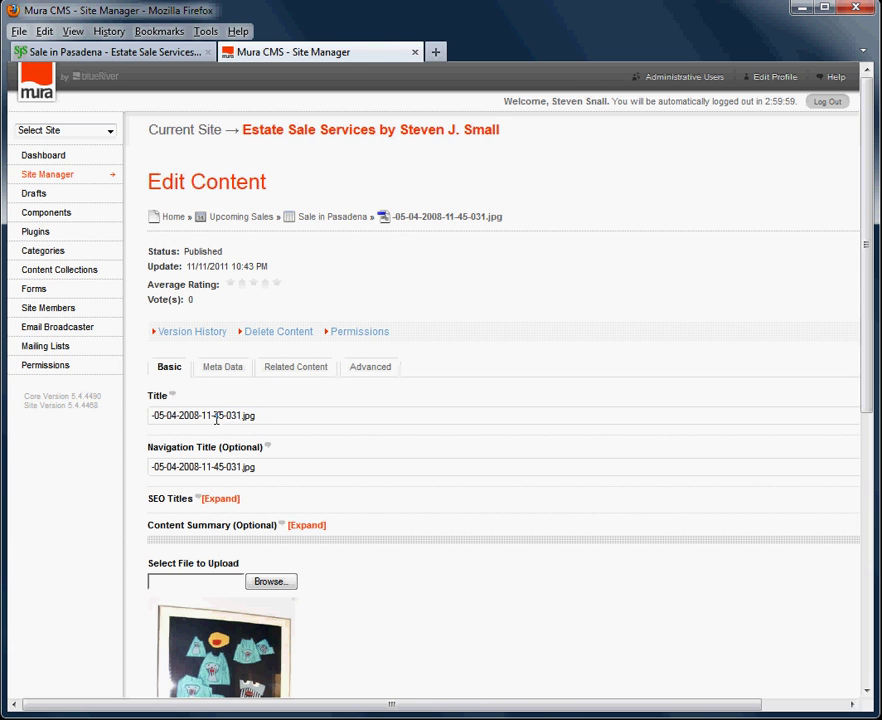
drag(305, 415, 137, 420)
text(Picture)
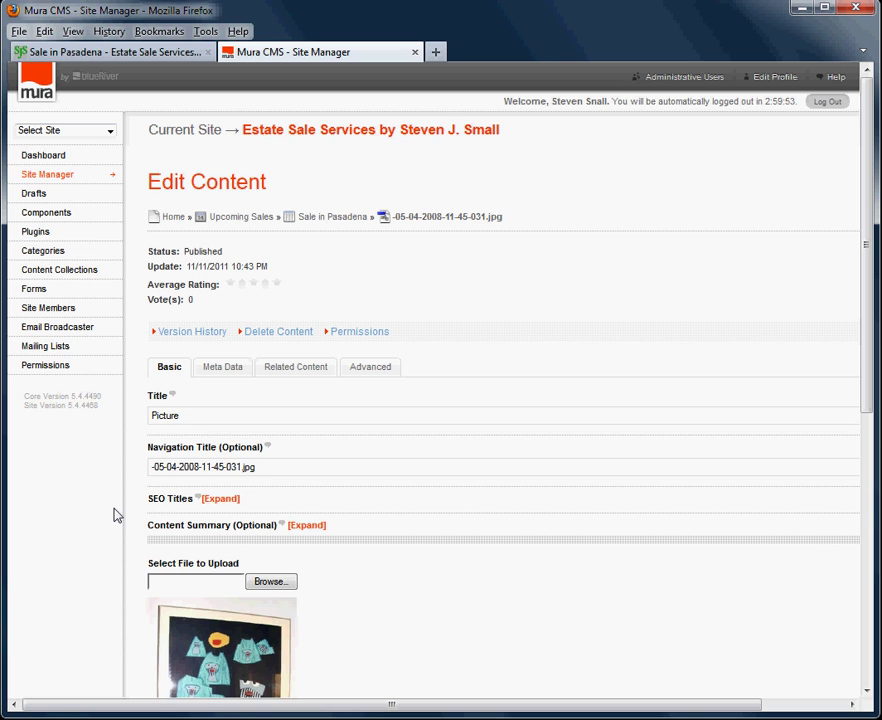
Set the image's navigation title to "Picture" and publish the change
key(Tab)
key(Tab)
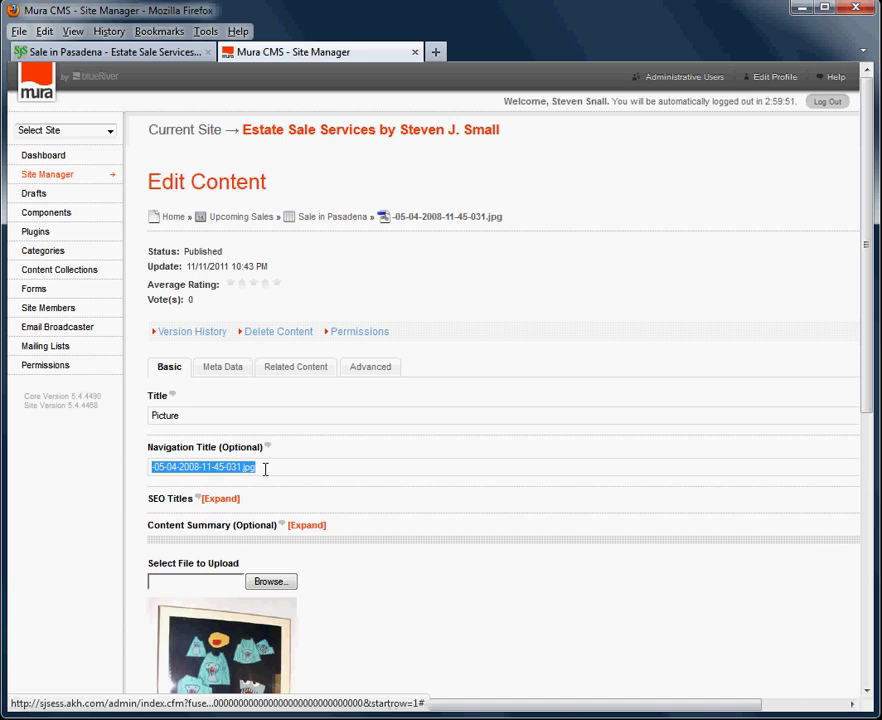
text(Pictu)
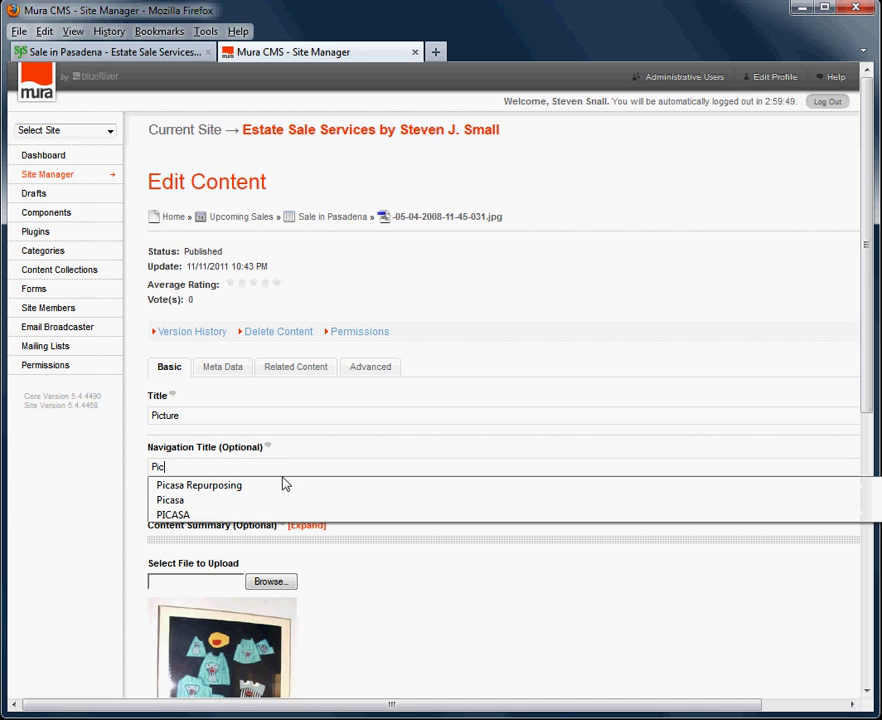
key(BackSpace)
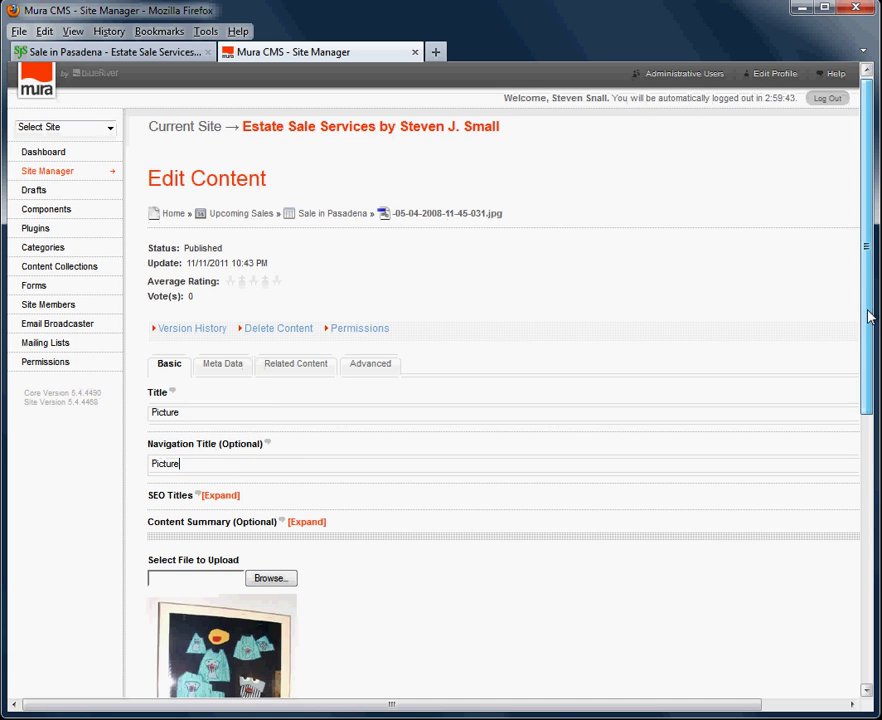
drag(872, 315, 873, 622)
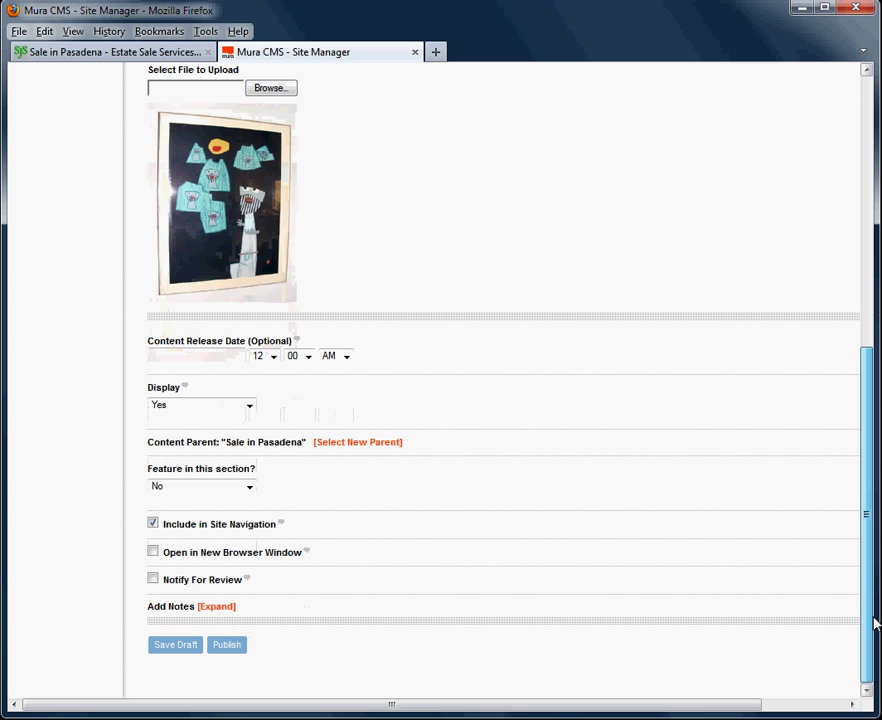
click(225, 646)
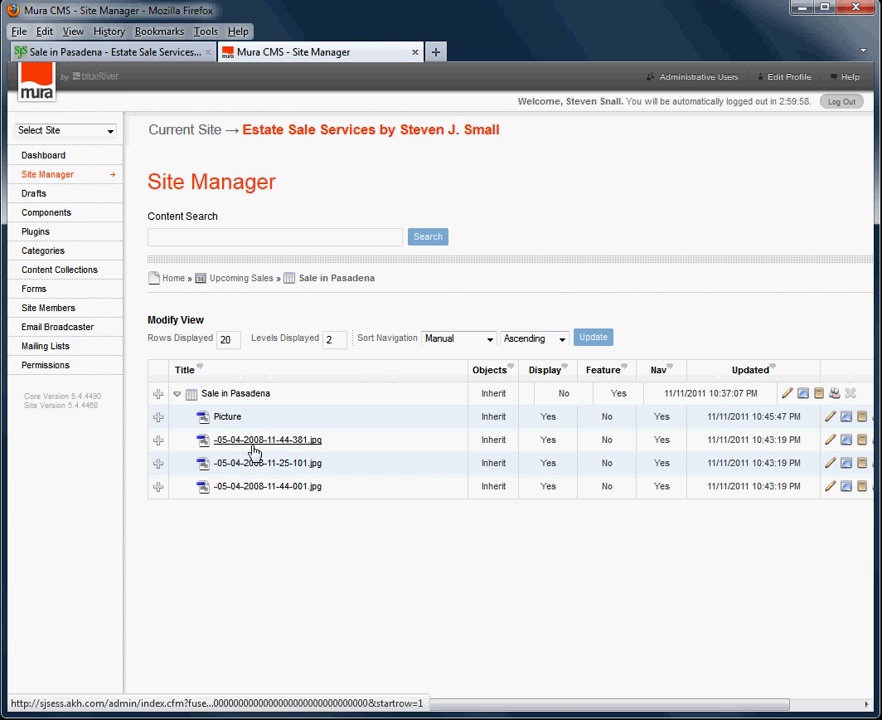
click(251, 451)
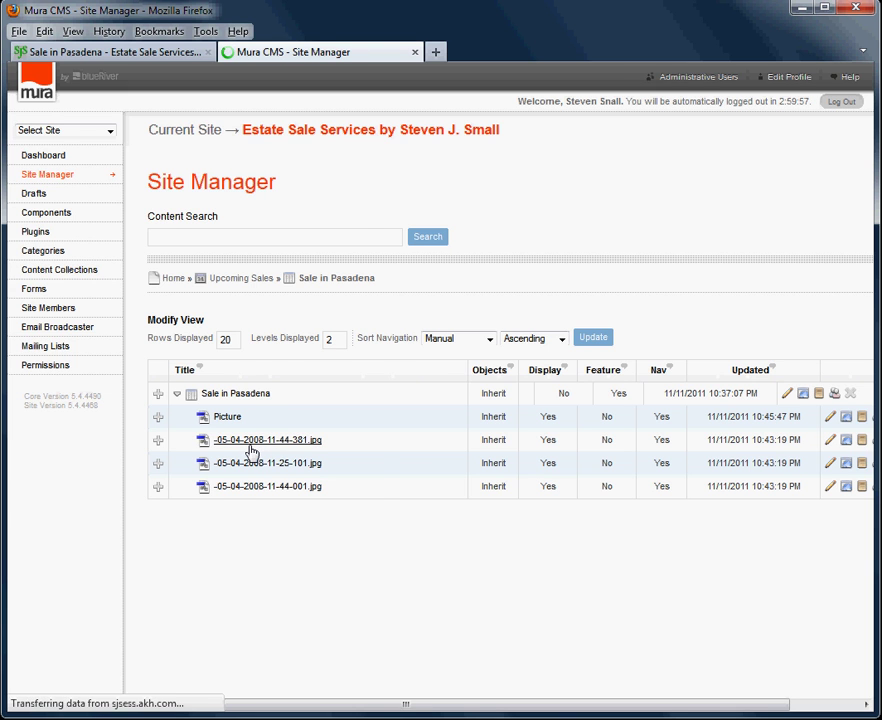
drag(295, 417, 150, 421)
text(Tree)
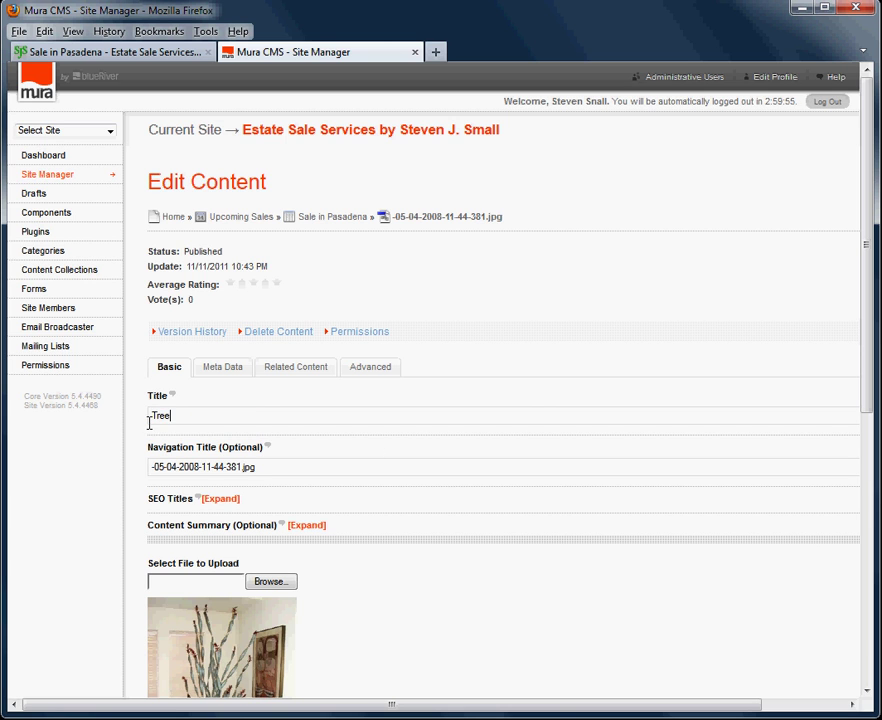
text( thing)
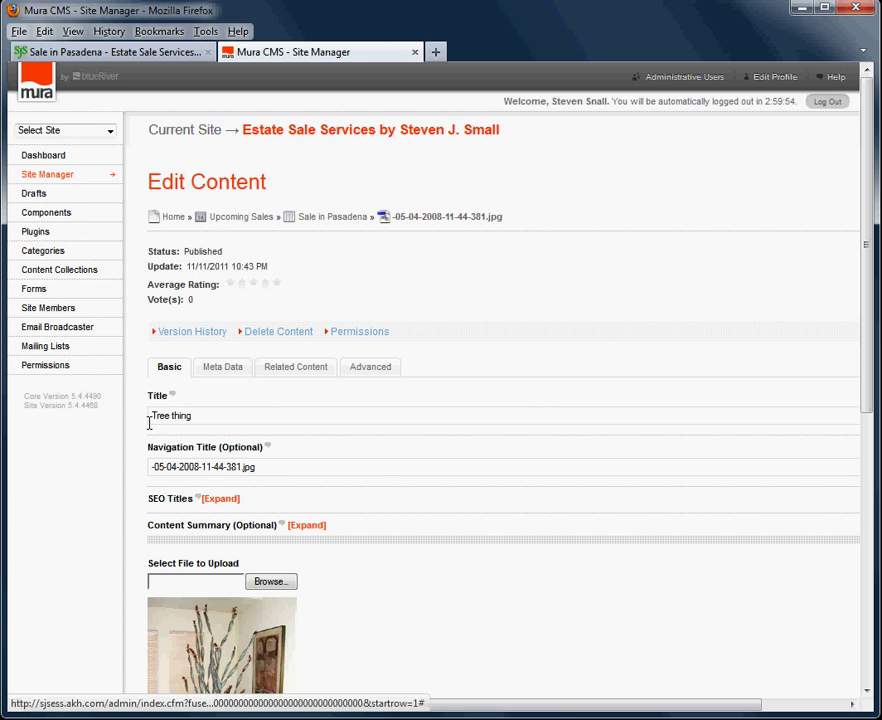
Set the image's navigation title to "Tree thang" and publish the change
key(Tab)
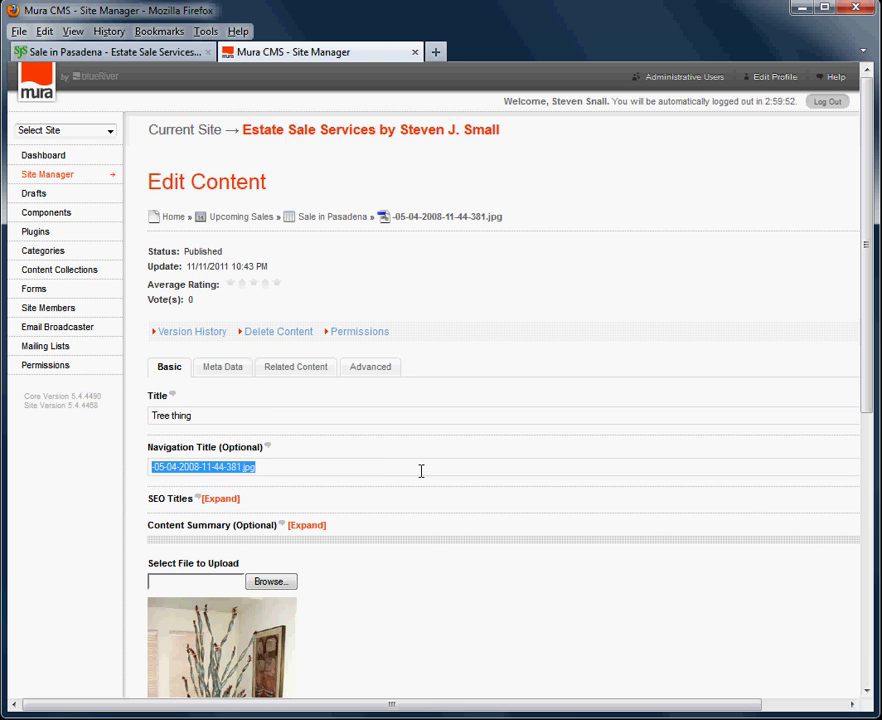
text(Tr)
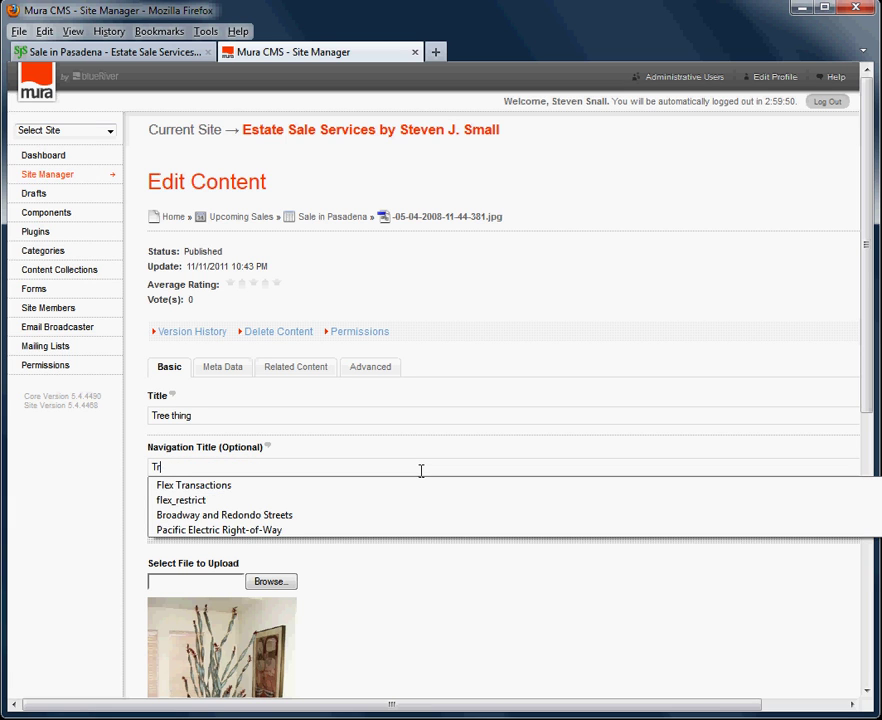
text(ee thang)
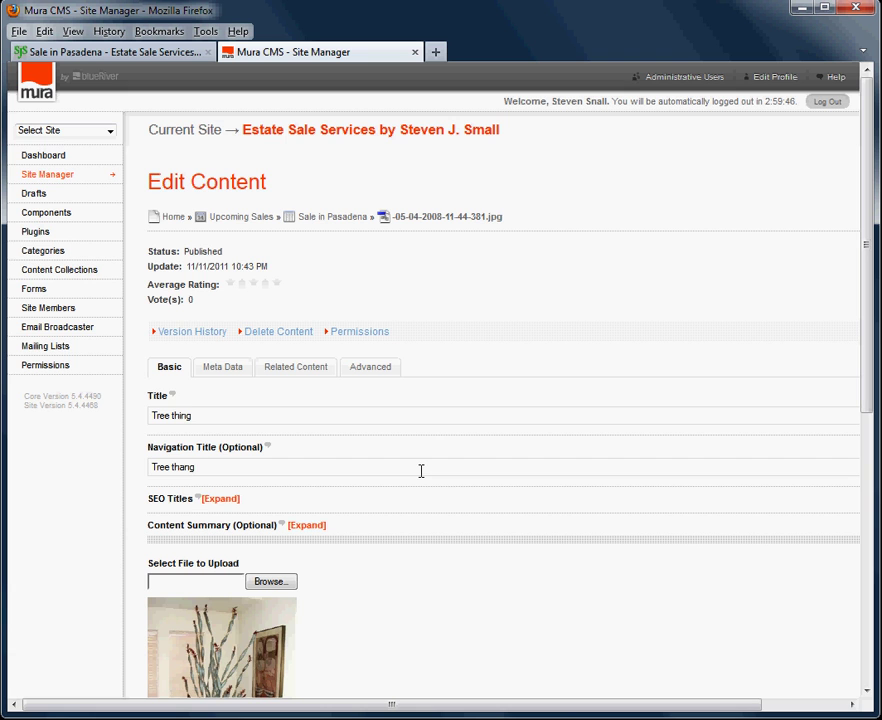
drag(874, 300, 872, 669)
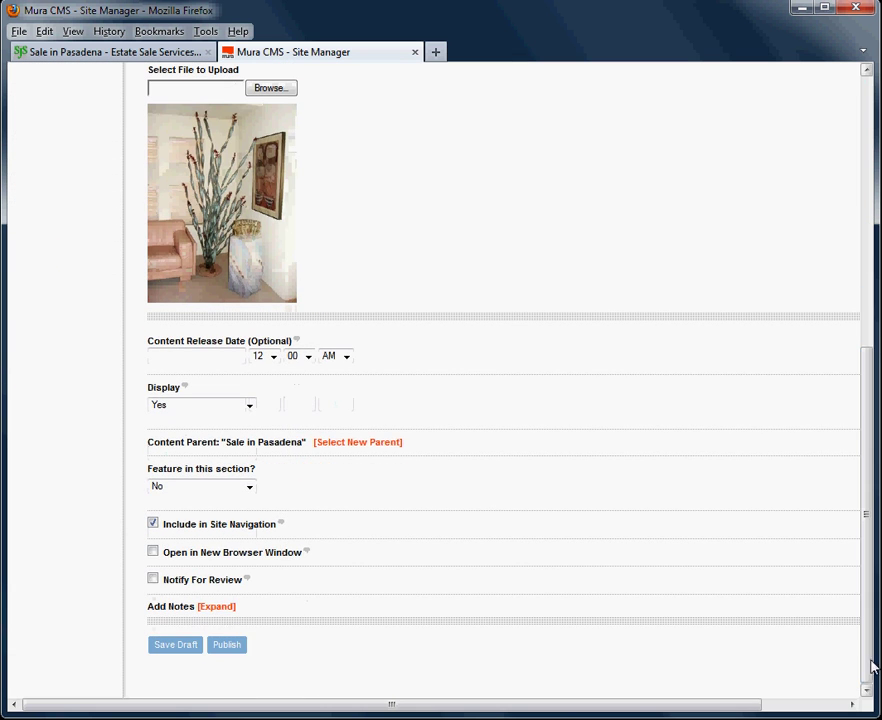
click(230, 646)
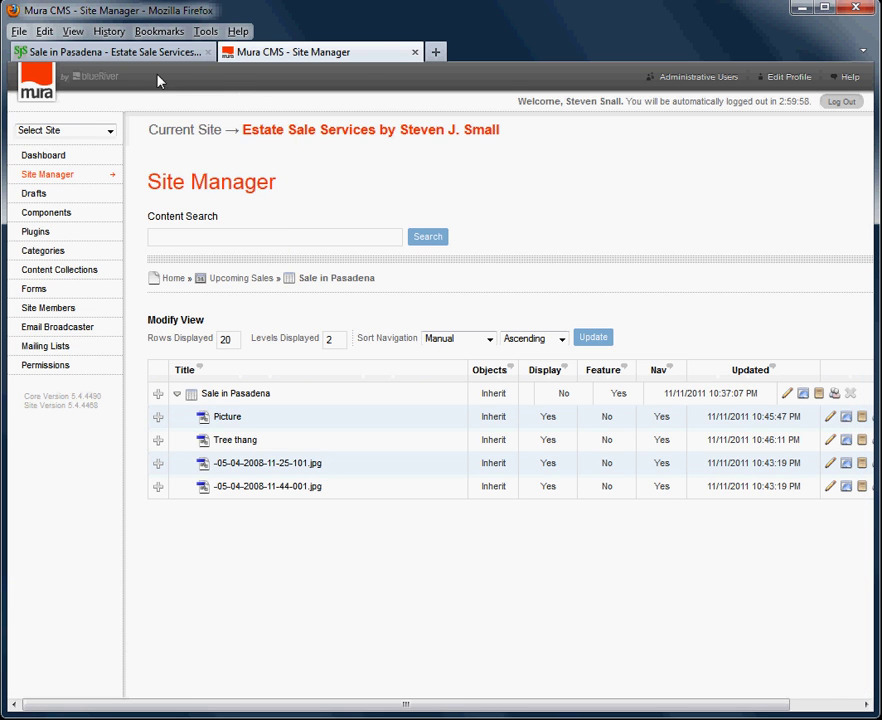
Reload the public Sale in Pasadena page, view the first two gallery images enlarged to check their titles, and close the viewer
click(105, 51)
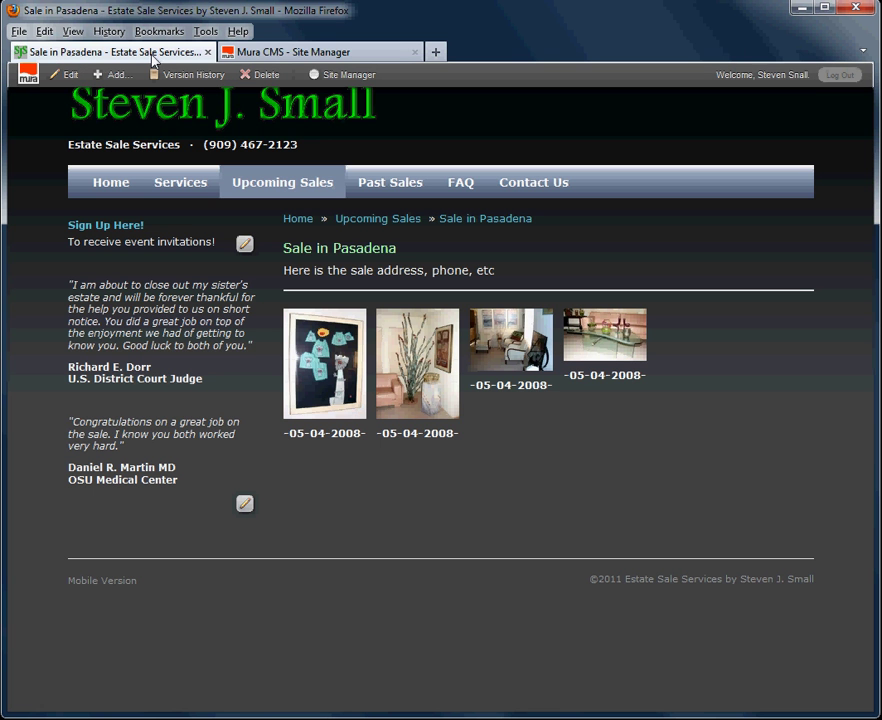
click(508, 220)
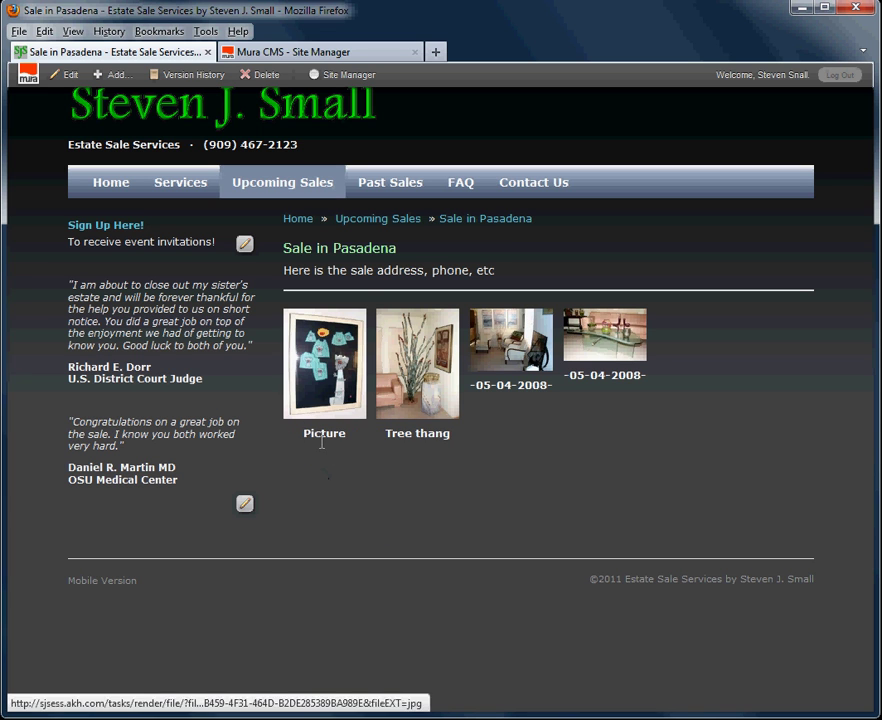
click(322, 407)
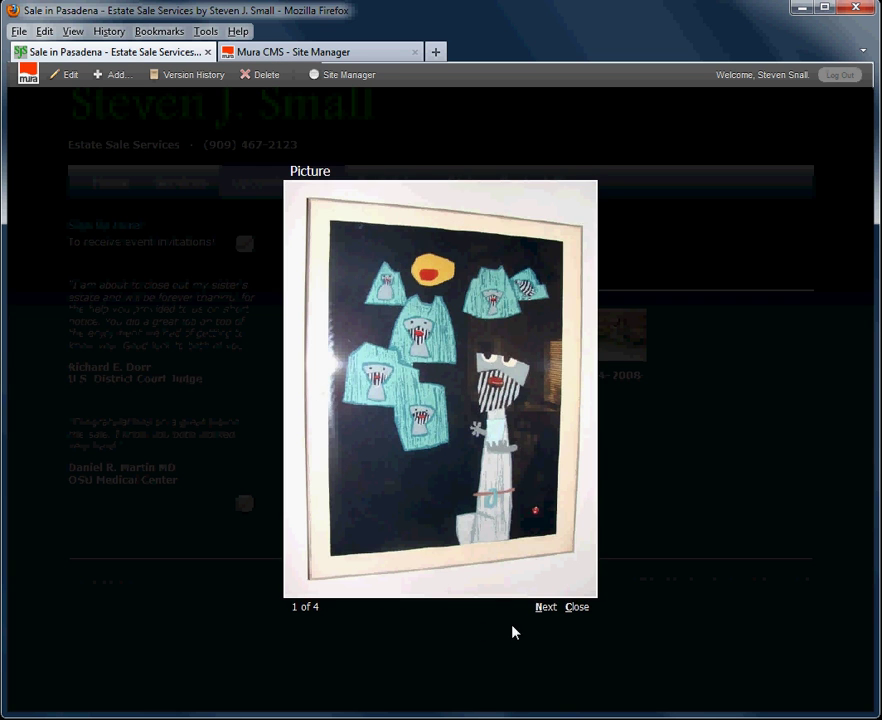
click(543, 608)
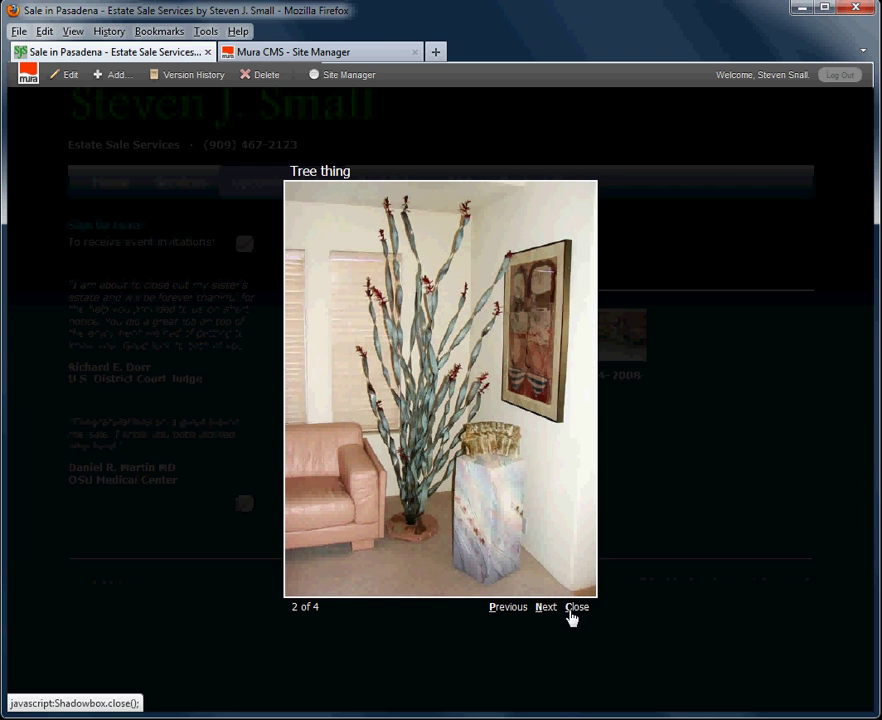
click(570, 611)
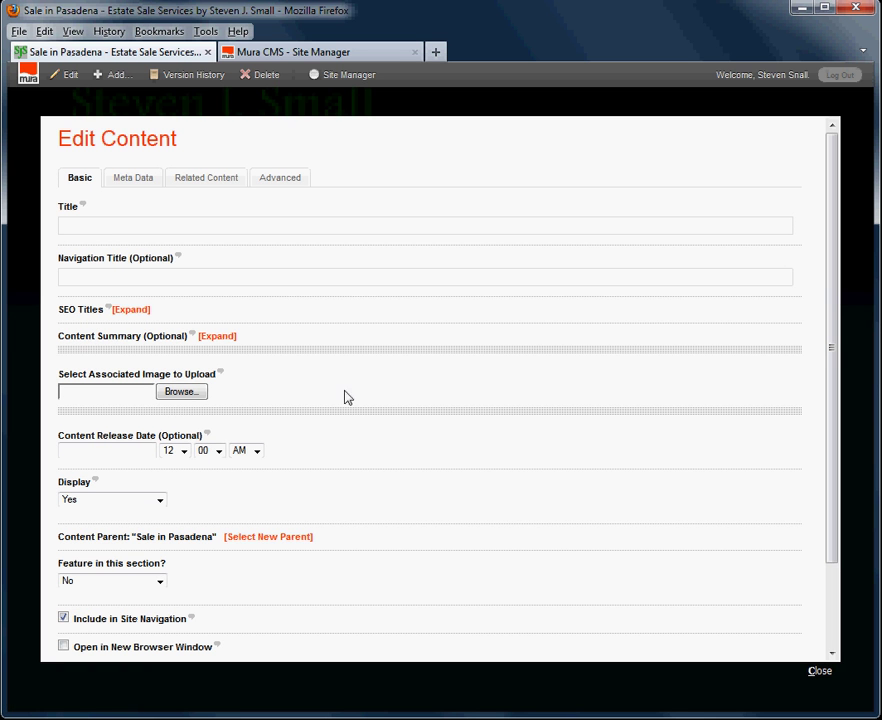
click(188, 394)
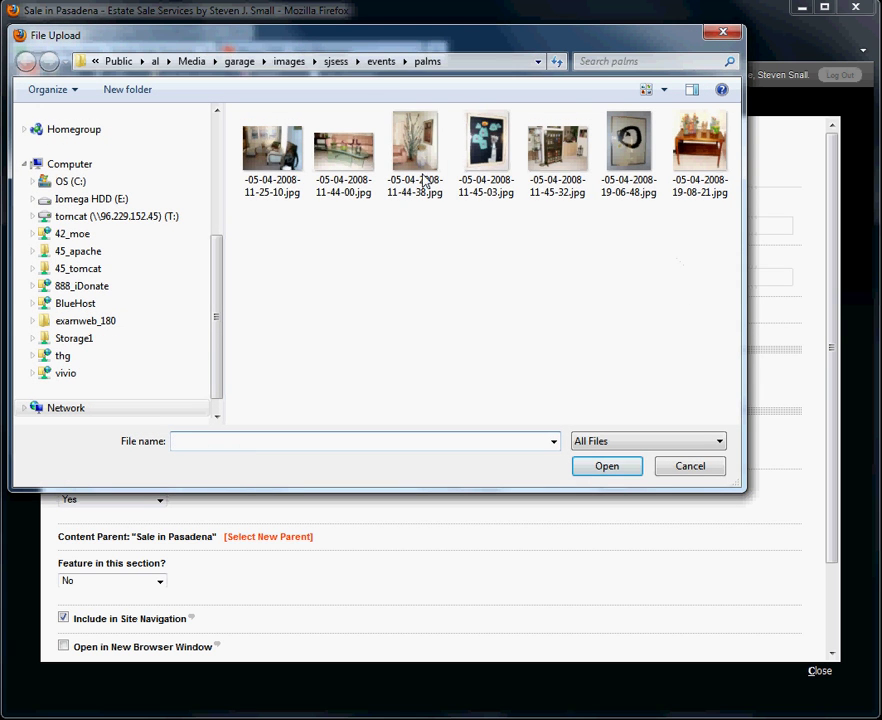
click(380, 64)
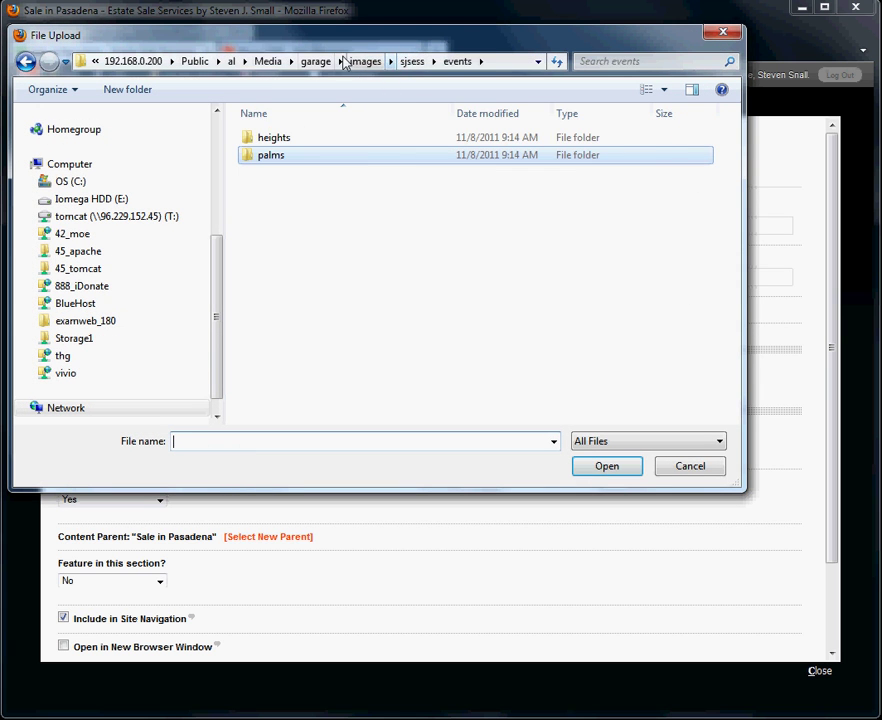
click(418, 64)
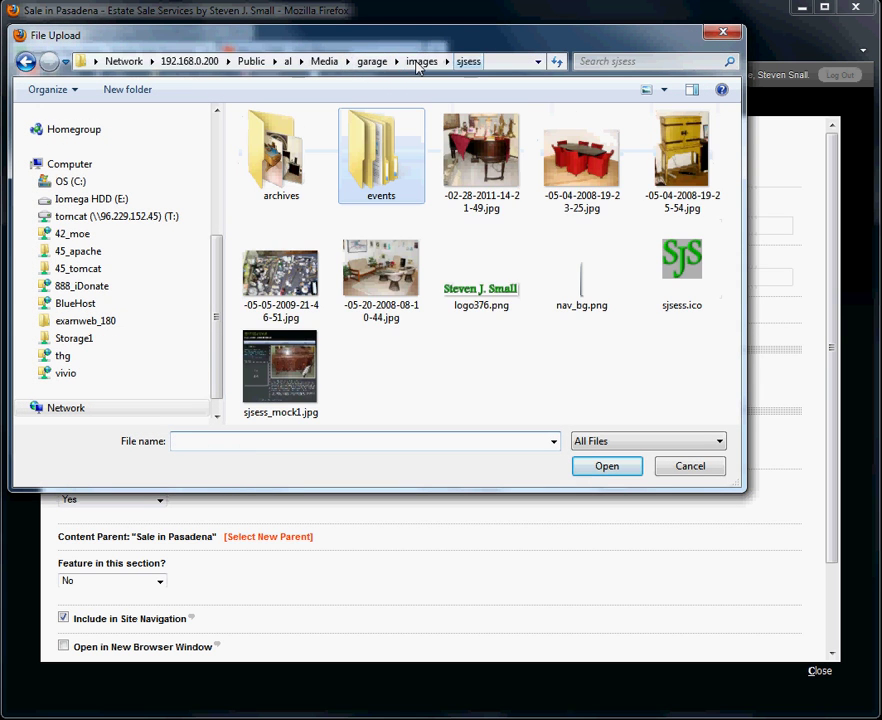
double_click(680, 160)
Set the new gallery item's title and navigation title to "Table" and publish it under Sale in Pasadena
click(126, 222)
text(Tabl)
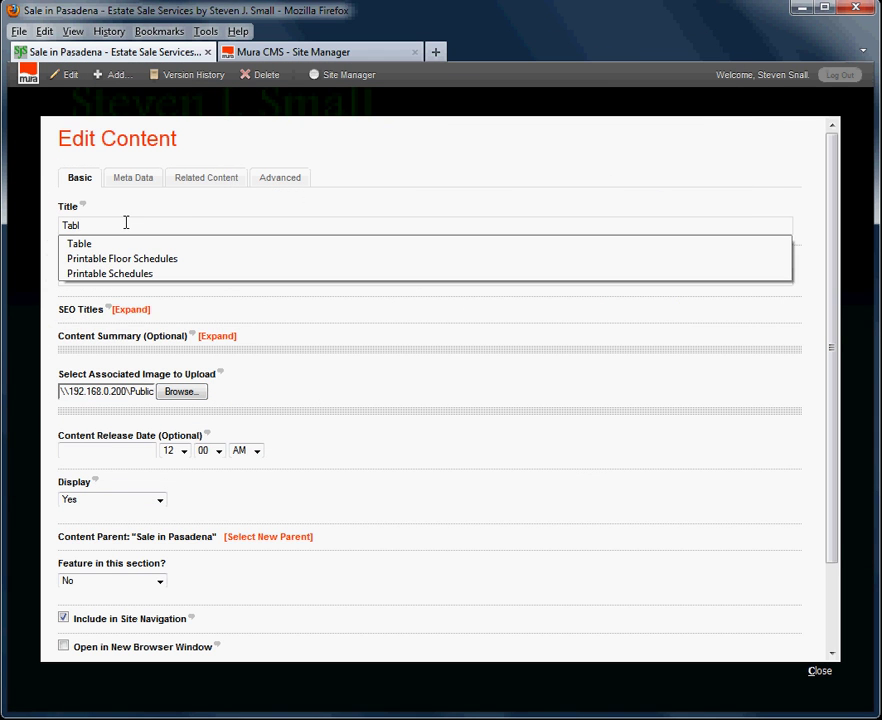
key(Down)
key(Return)
key(Tab)
text(Table)
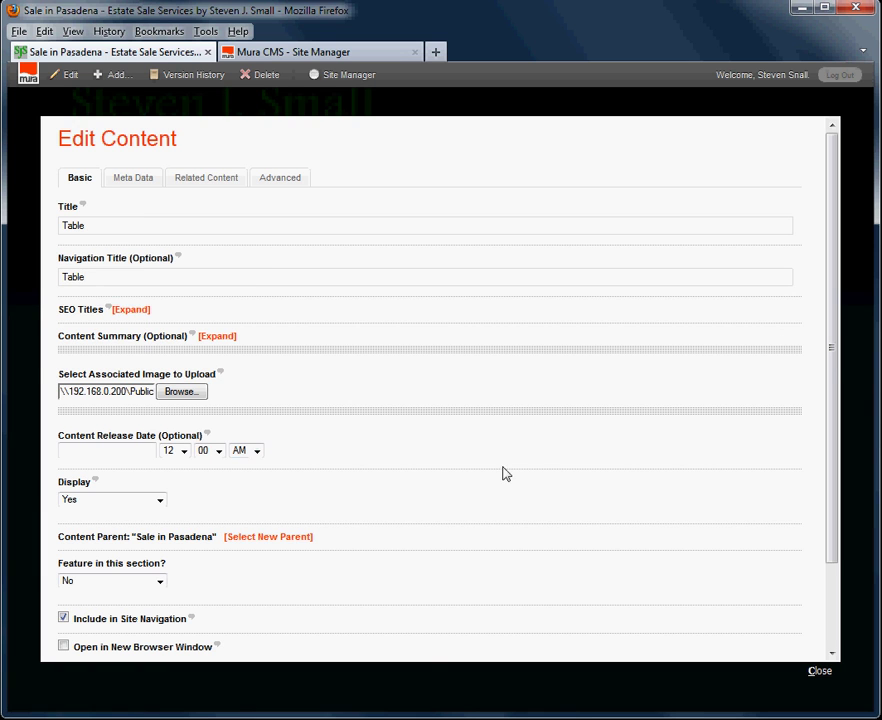
drag(835, 362, 827, 521)
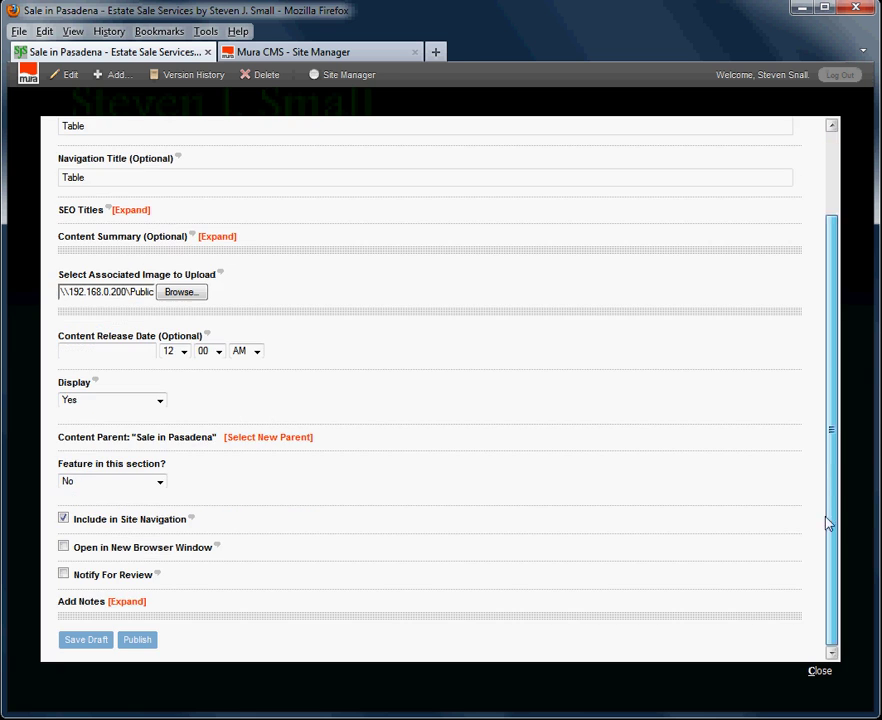
click(138, 641)
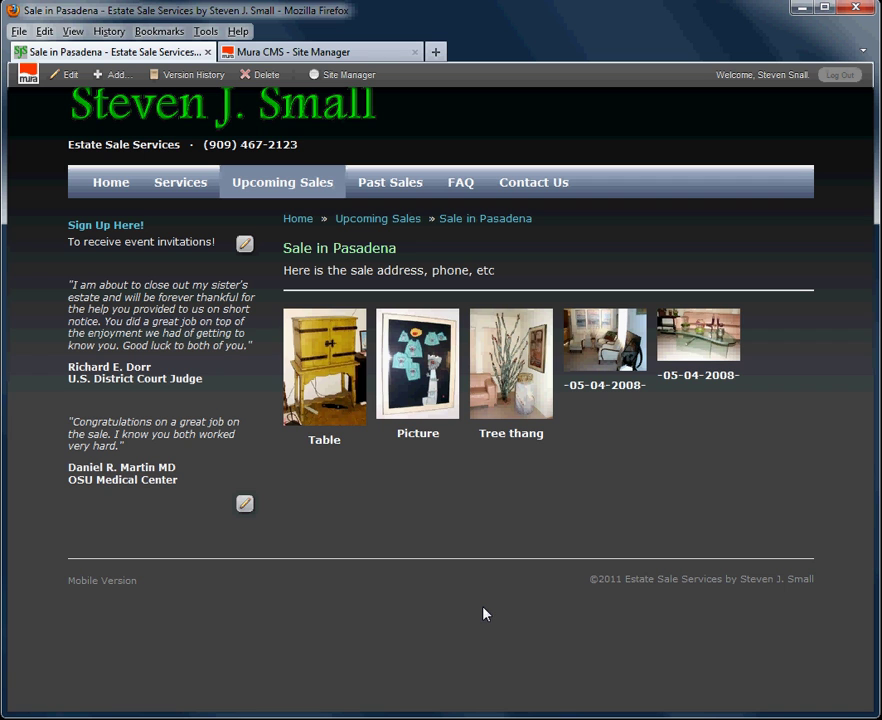
View the Upcoming Sales calendar and open the Sale in Pasadena event listed on November 16
click(374, 219)
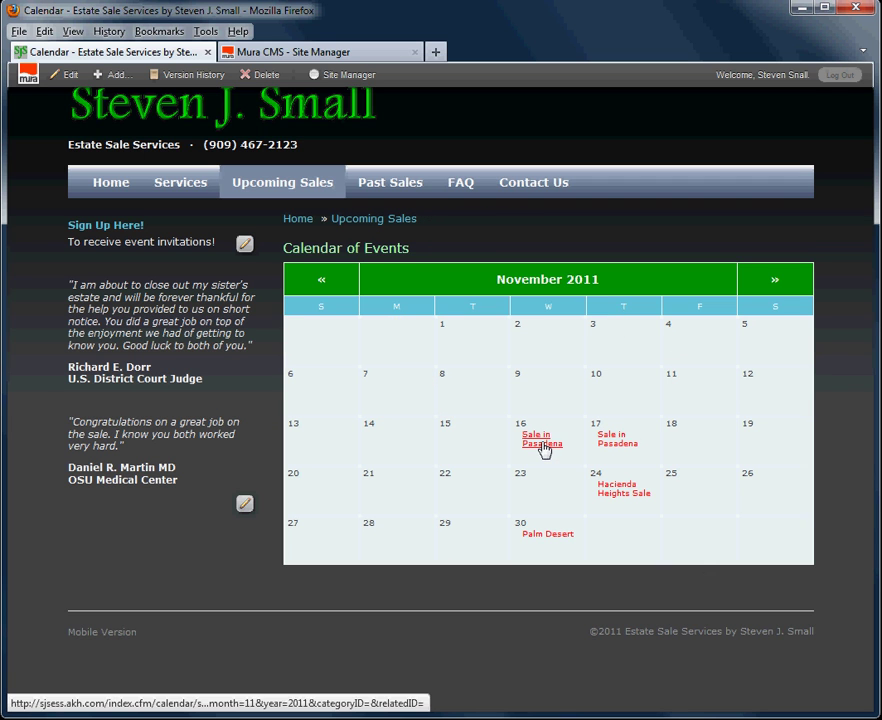
click(543, 449)
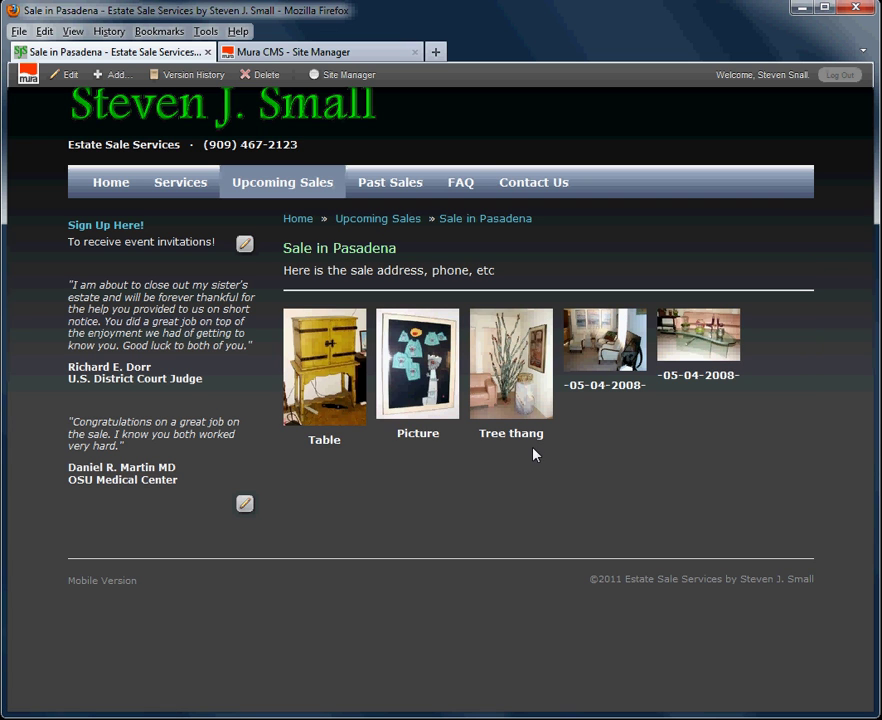